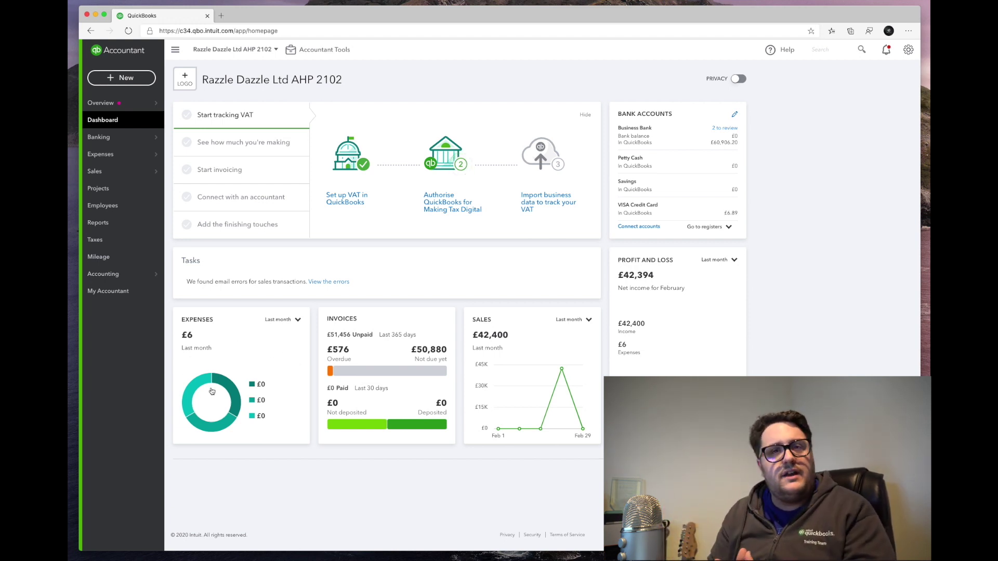
Step: Set the dashboard's Expenses card to show figures for last year
left_click(299, 320)
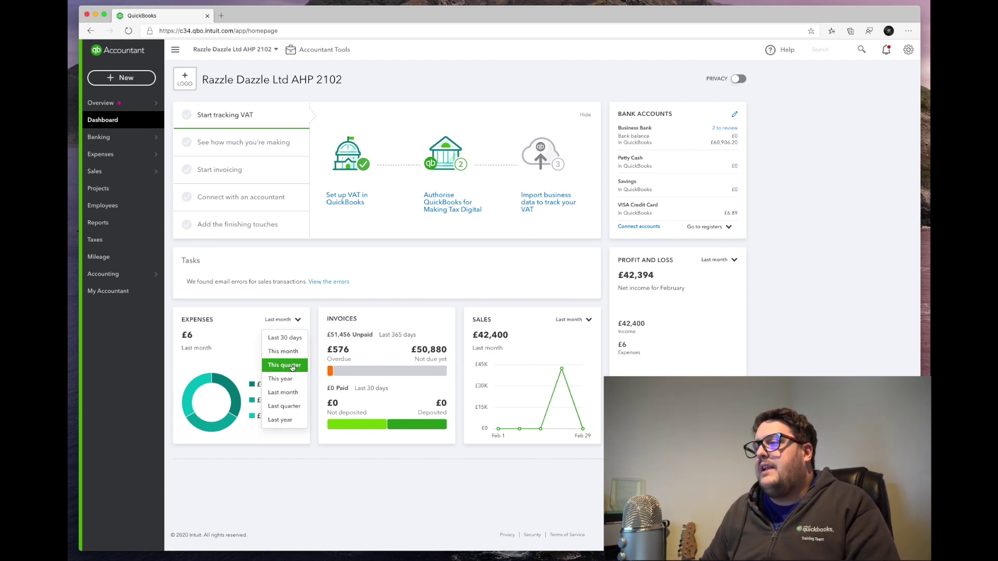
left_click(289, 421)
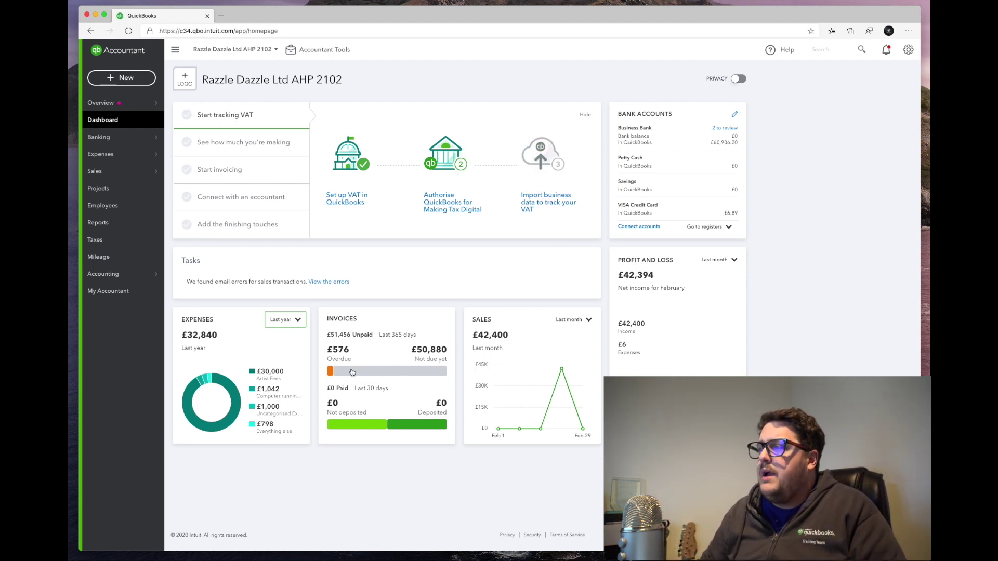
left_click(330, 370)
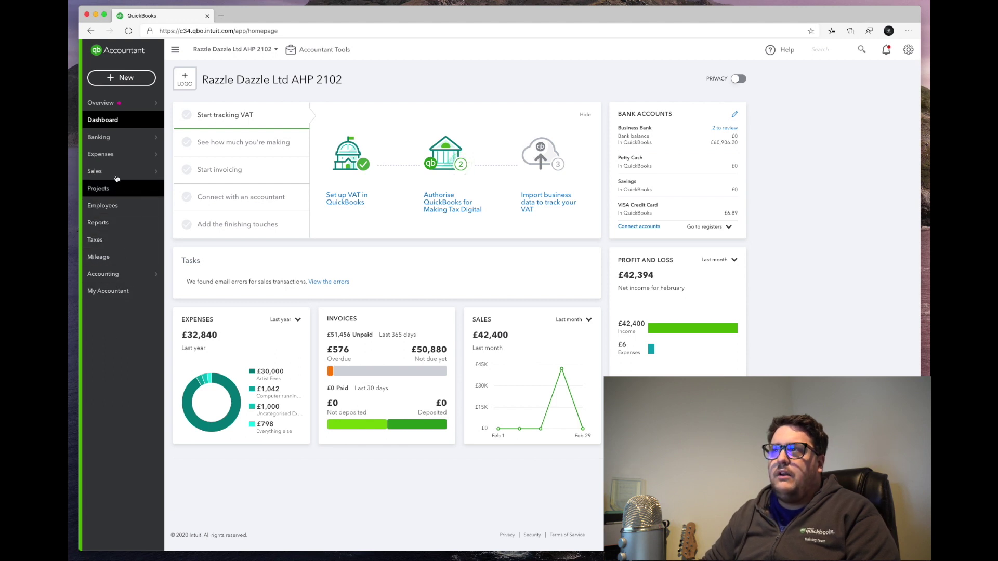
Step: Open the company settings options and review the Your Company, Lists, Tools and Profile sections
mouse_move(112, 109)
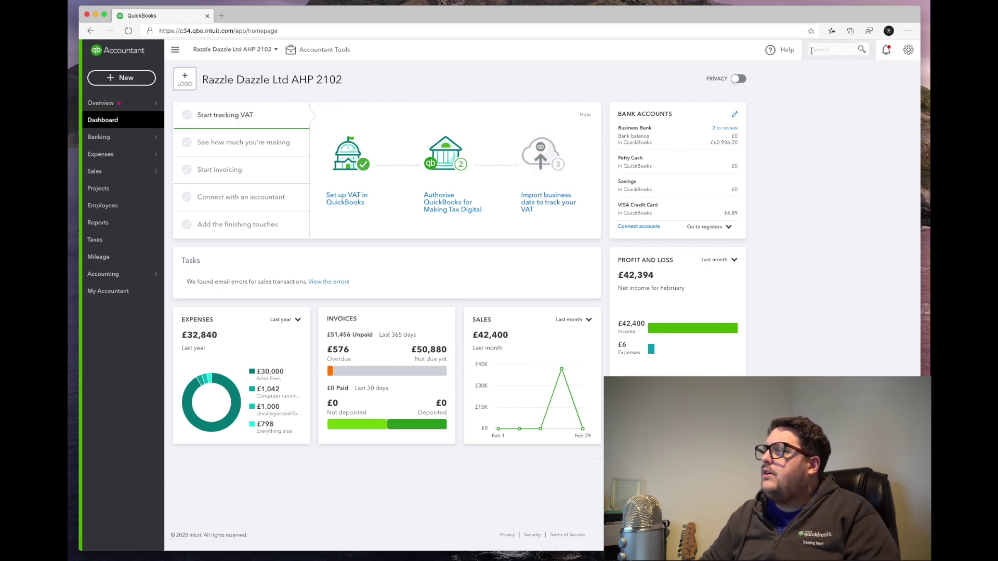
scroll(858, 51, "up", 5)
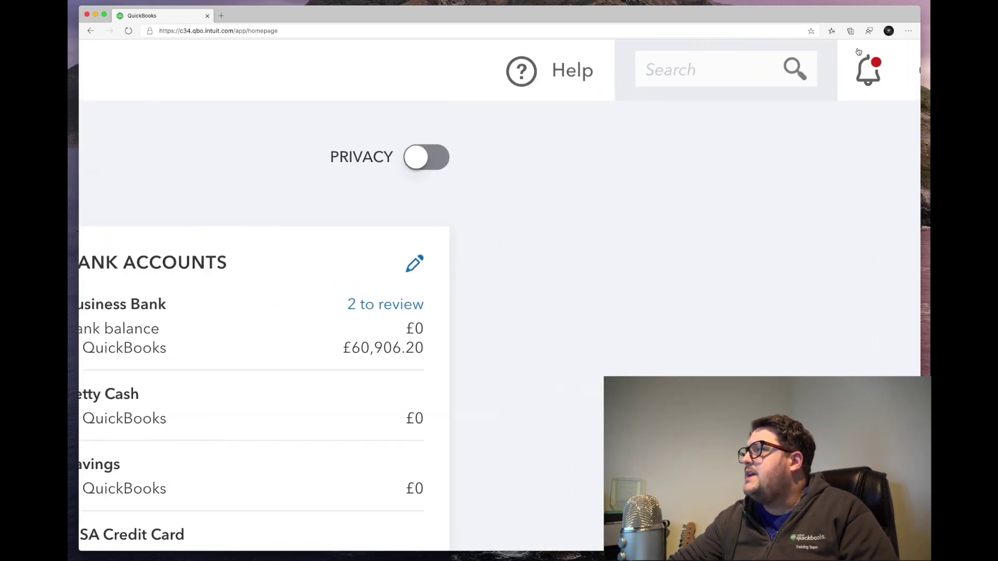
scroll(858, 51, "right", 2)
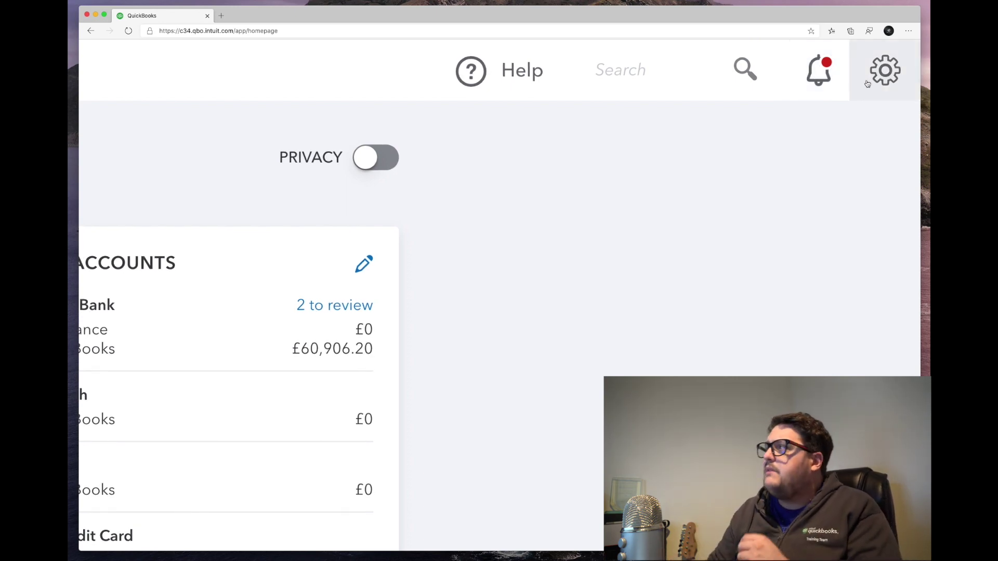
left_click(865, 71)
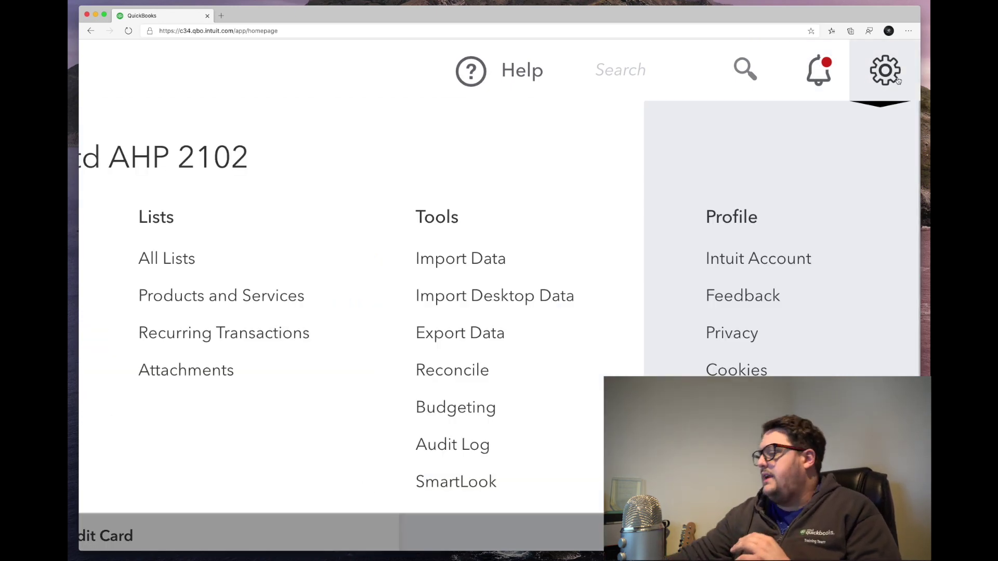
key("super+0")
key("super+equal")
key("super+equal")
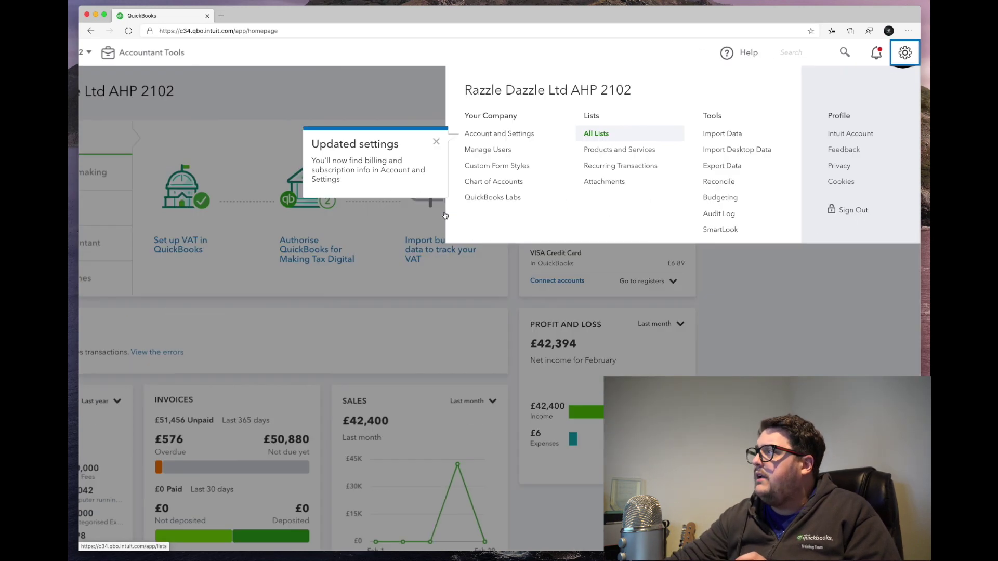
Step: Check the notifications and the recent transactions and reports offered by the search
left_click(888, 51)
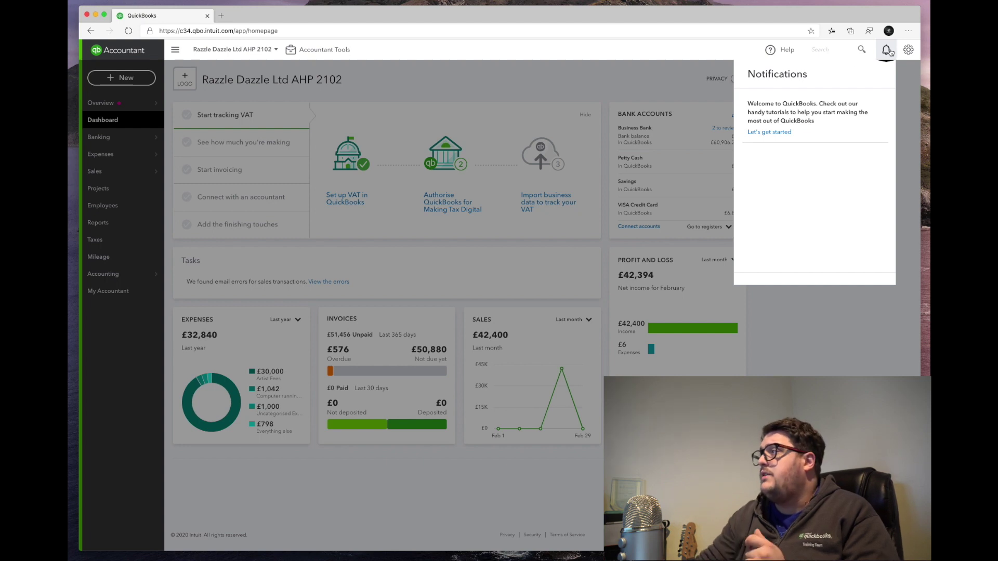
left_click(814, 48)
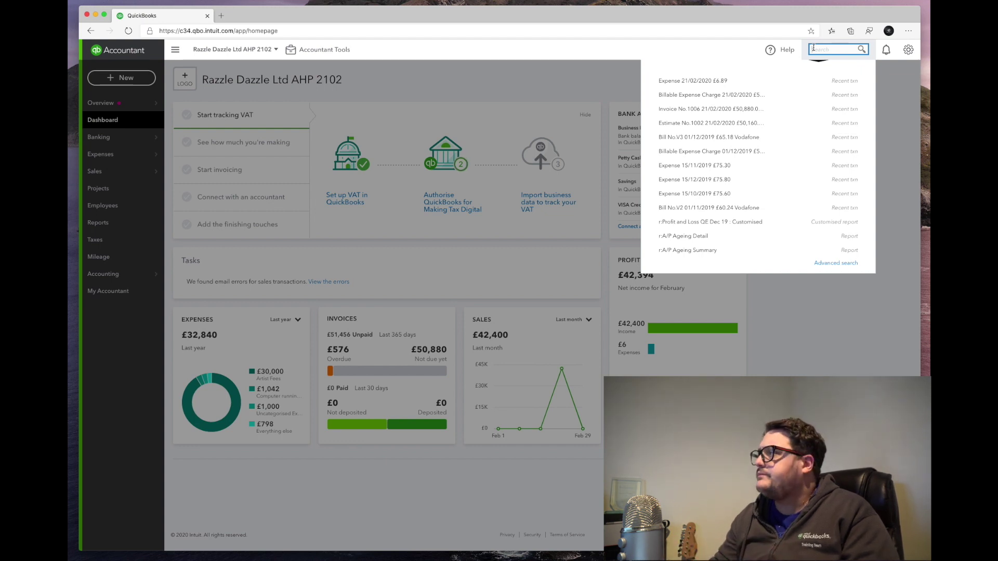
Step: Open the help pane and get ready to search for a question, keyword or topic
left_click(773, 50)
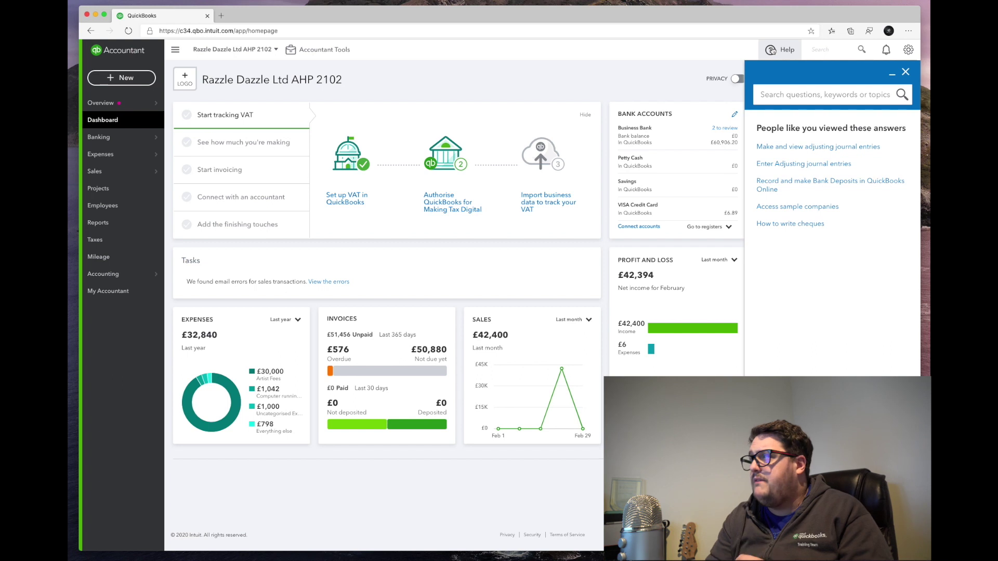
left_click(821, 89)
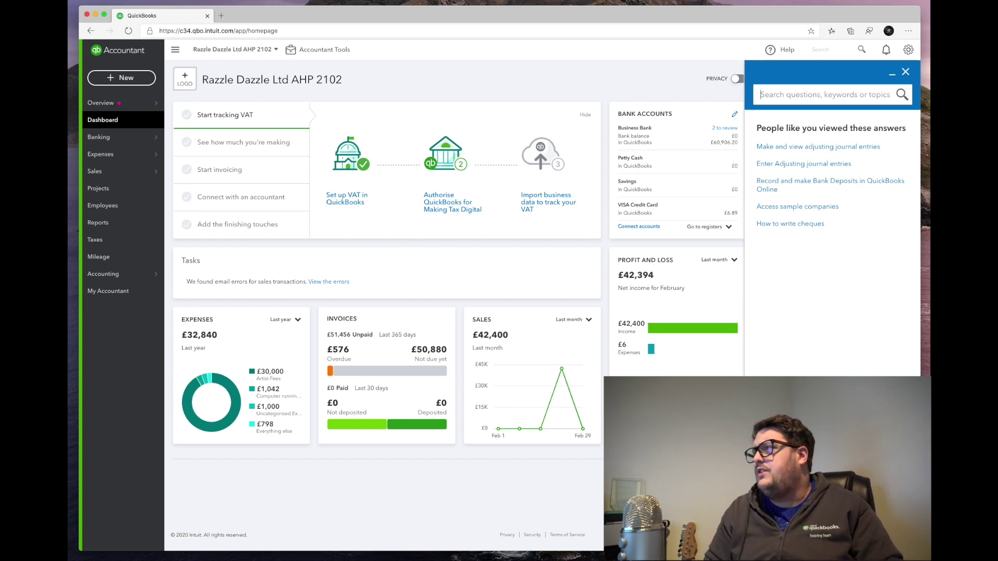
Step: Review the Accountant Tools shortcuts and the list of clients available for switching
left_click(301, 49)
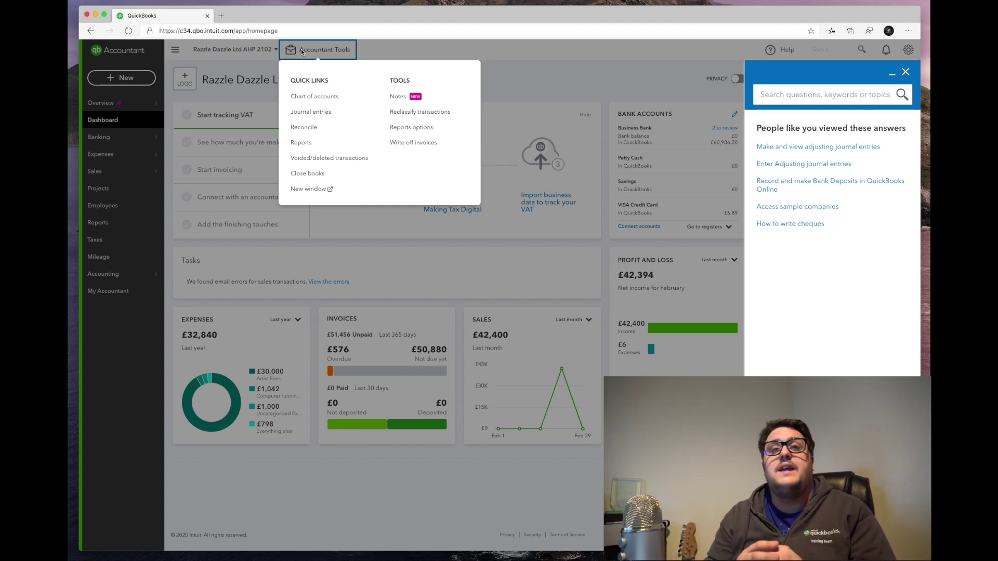
left_click(301, 49)
left_click(235, 49)
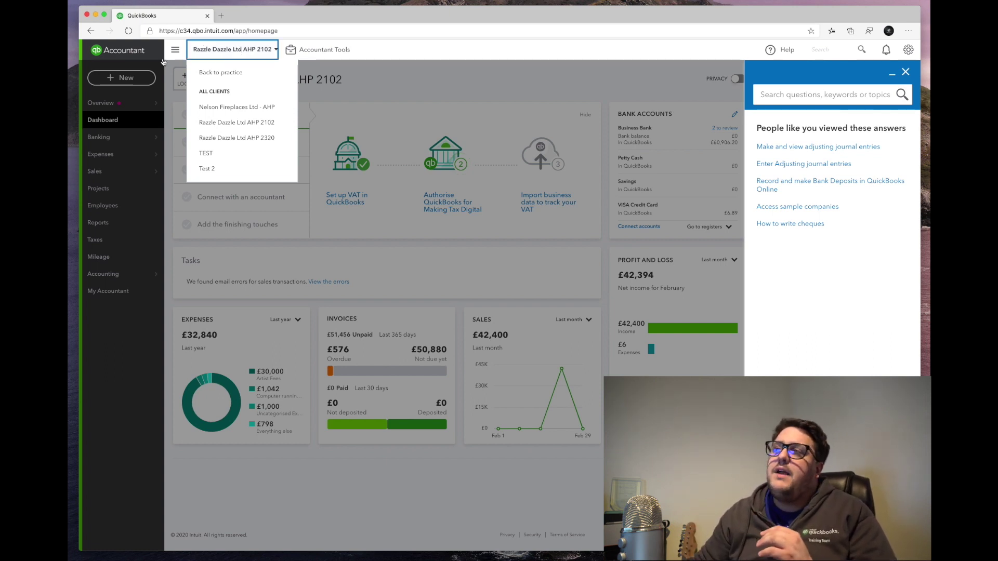
Step: Collapse and restore the main navigation, and close the help pane
left_click(175, 49)
left_click(90, 50)
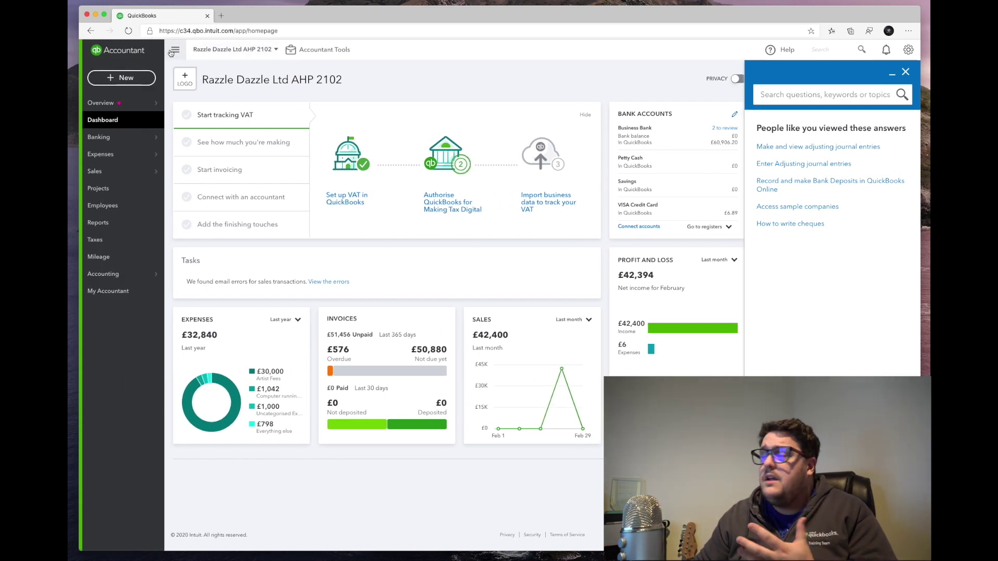
left_click(171, 52)
left_click(89, 50)
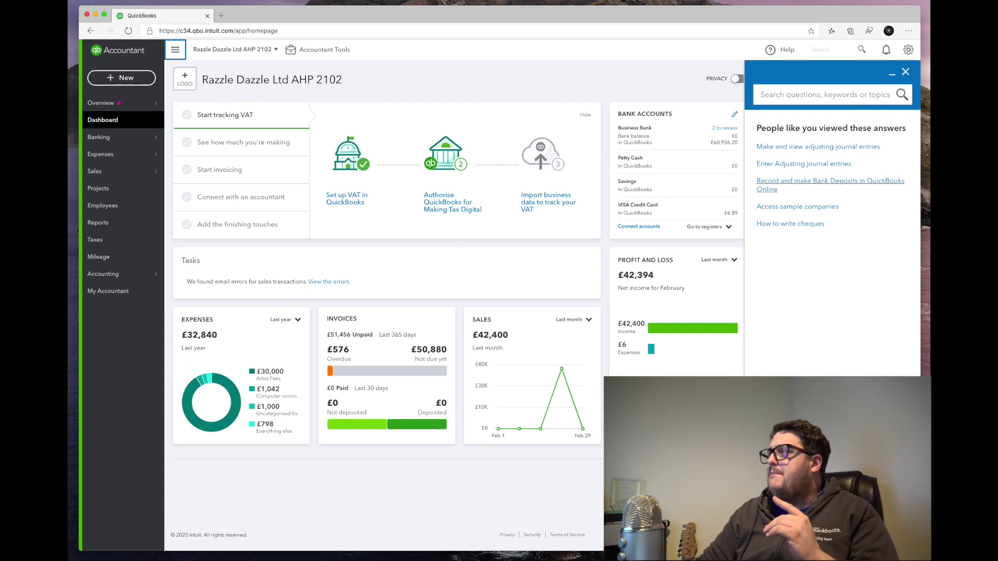
left_click(906, 72)
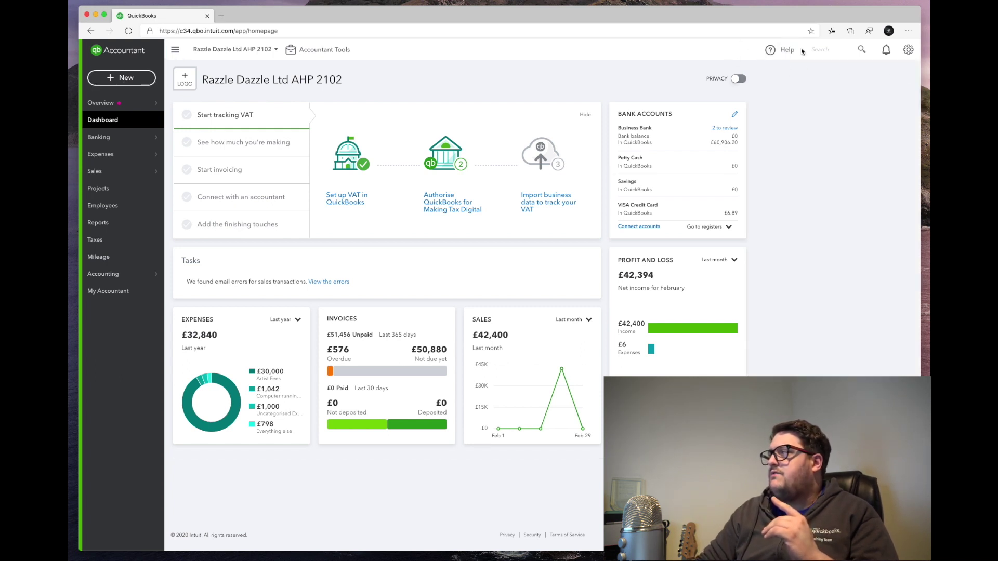
Step: Review the new transaction types available for customers, suppliers, employees and other, without creating any
left_click(147, 78)
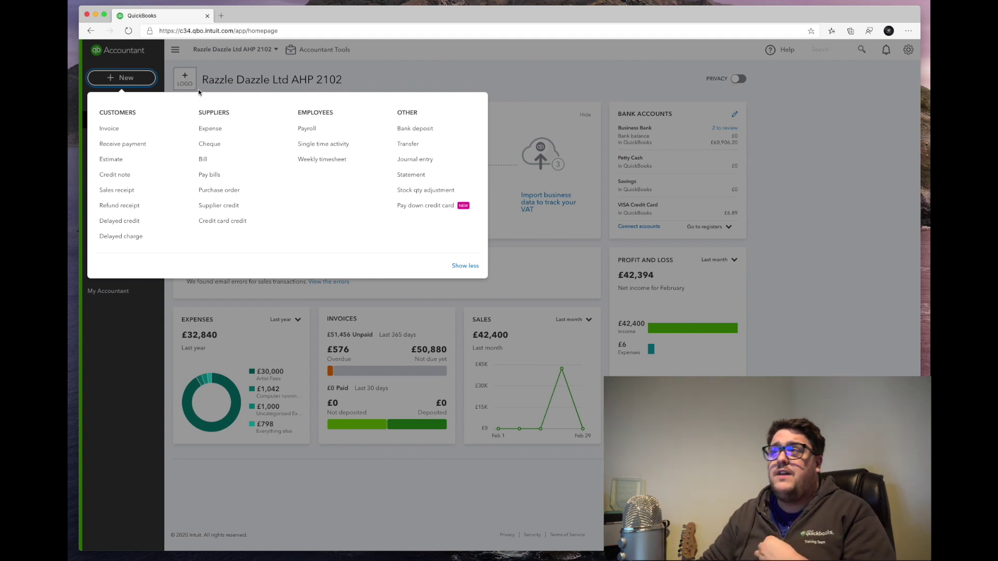
left_click(134, 83)
Step: Open the client overview and review company setup, banking activity, common issues and transaction volume
mouse_move(126, 104)
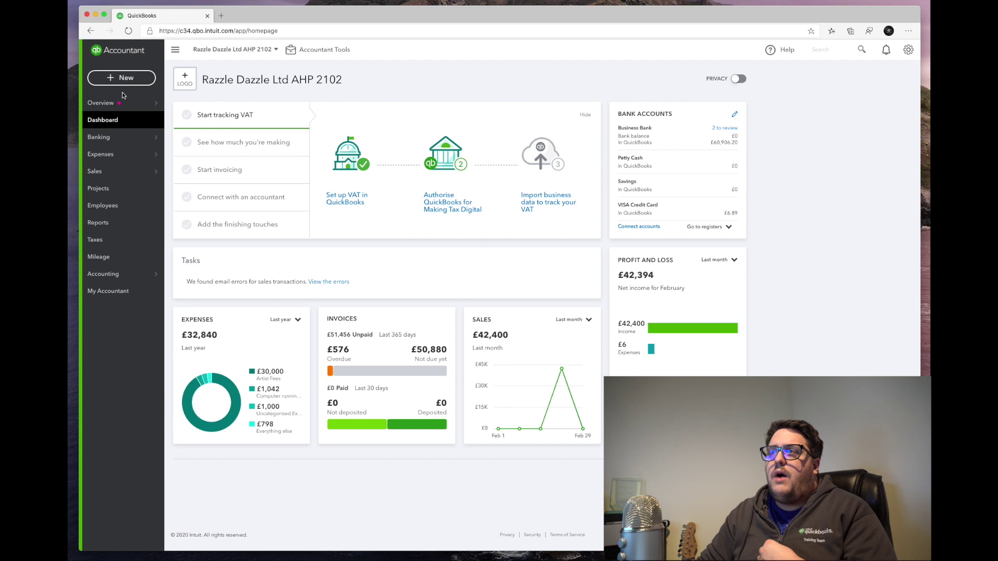
left_click(190, 101)
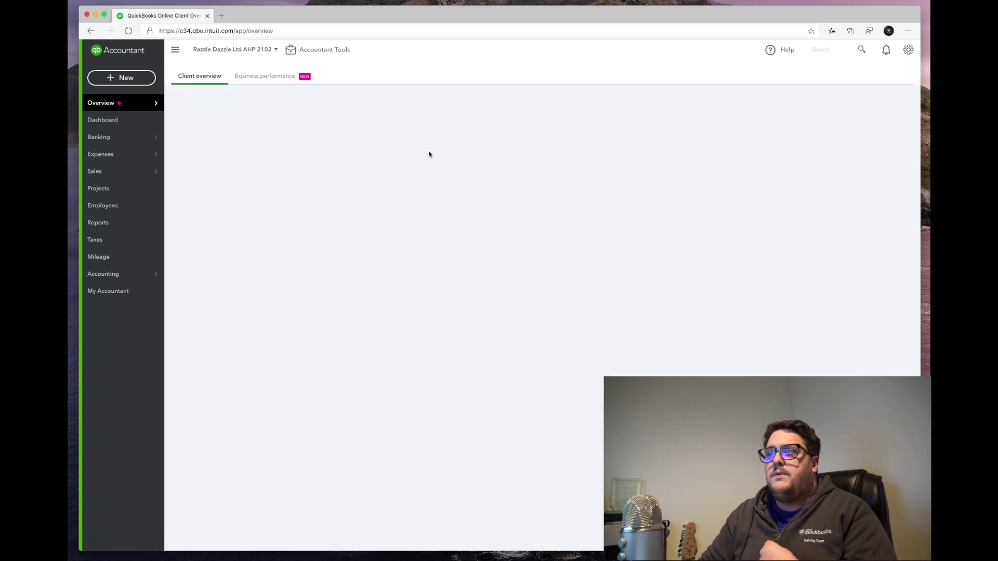
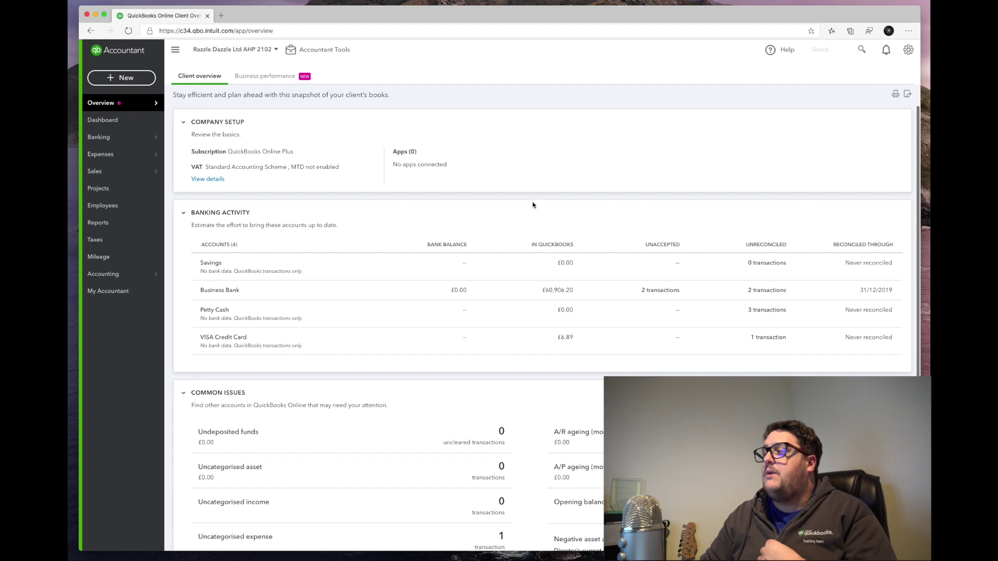
scroll(532, 203, "up", 1)
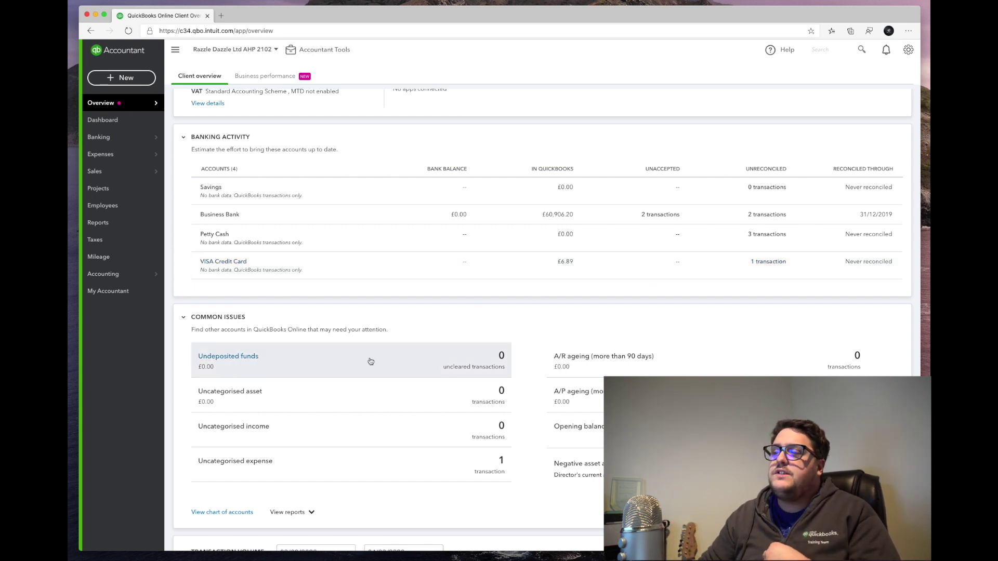
scroll(684, 357, "down", 2)
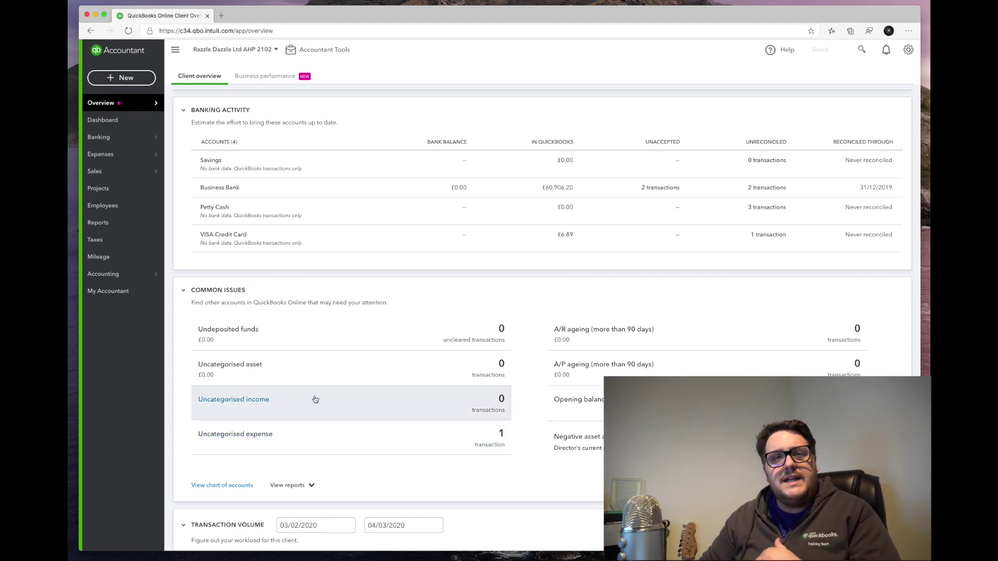
scroll(309, 386, "down", 5)
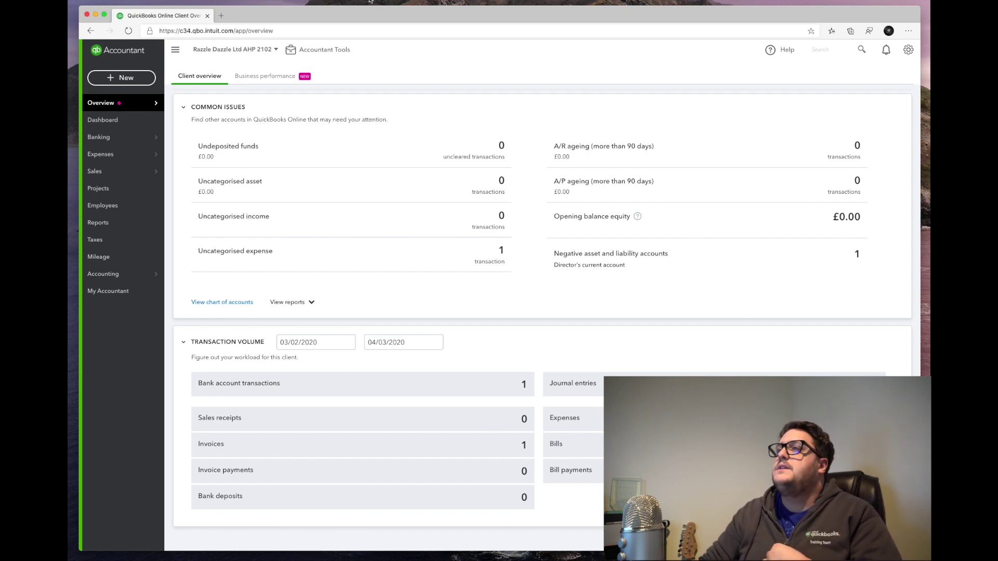
Step: View the client's business performance figures and return to the dashboard
left_click(265, 75)
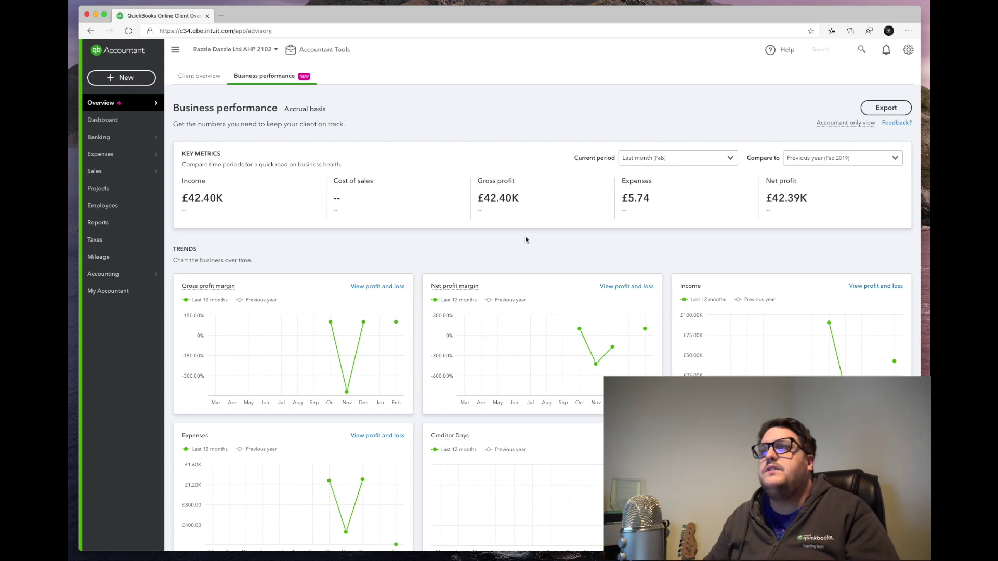
left_click(102, 119)
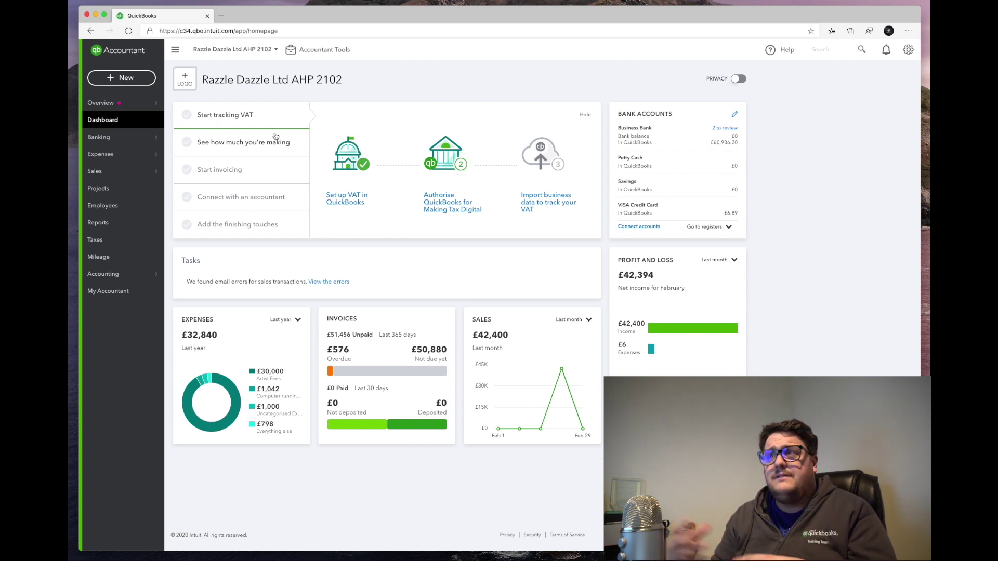
Step: View the Receipts page under Banking and the Expense Transactions list
mouse_move(146, 137)
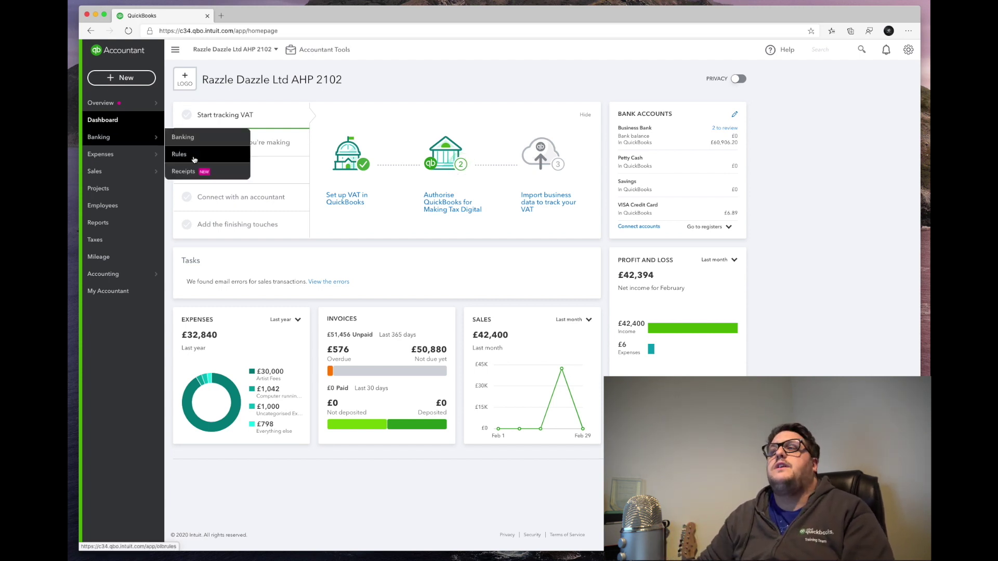
left_click(191, 171)
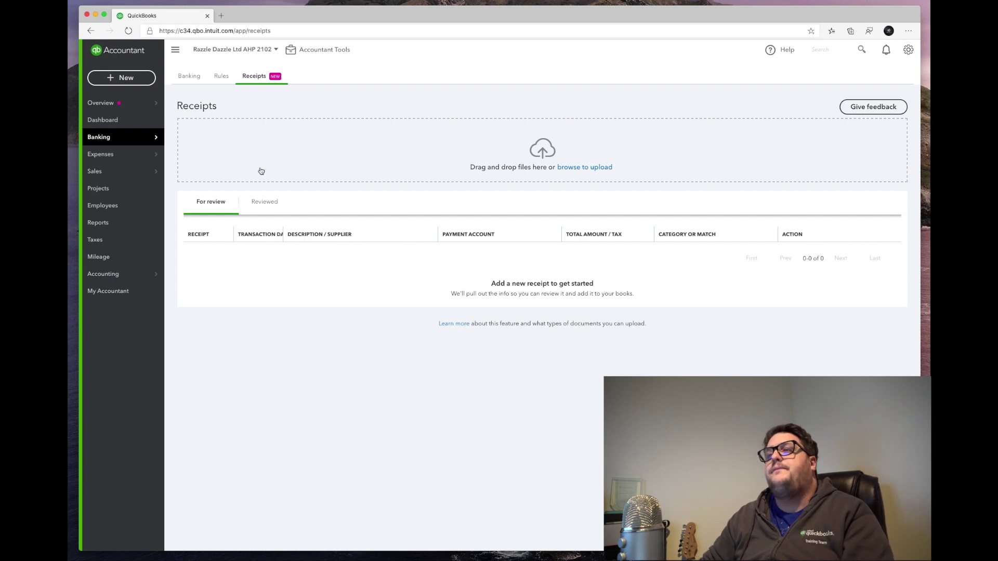
left_click(132, 155)
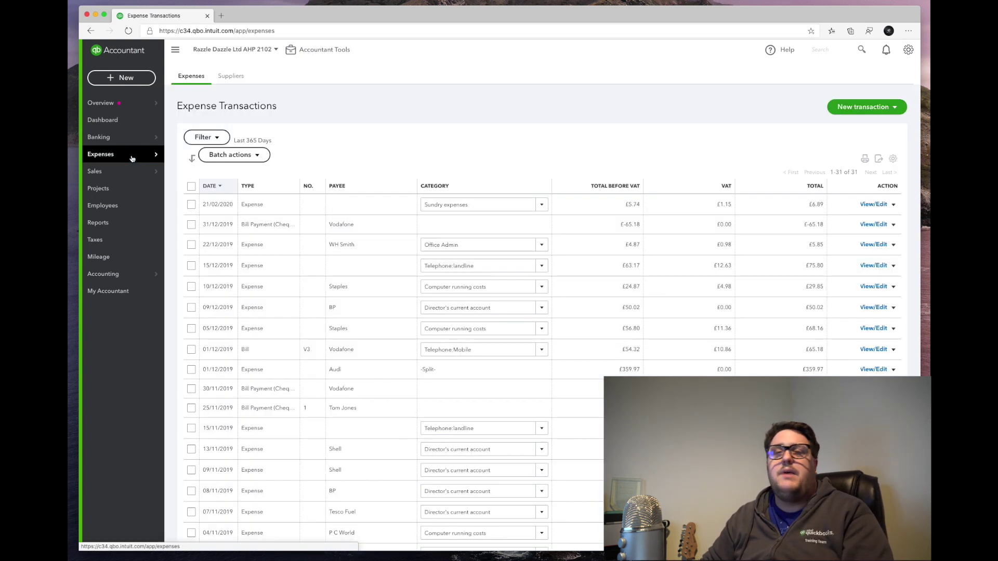
Step: View the sales invoices list and the Projects introduction page
left_click(111, 173)
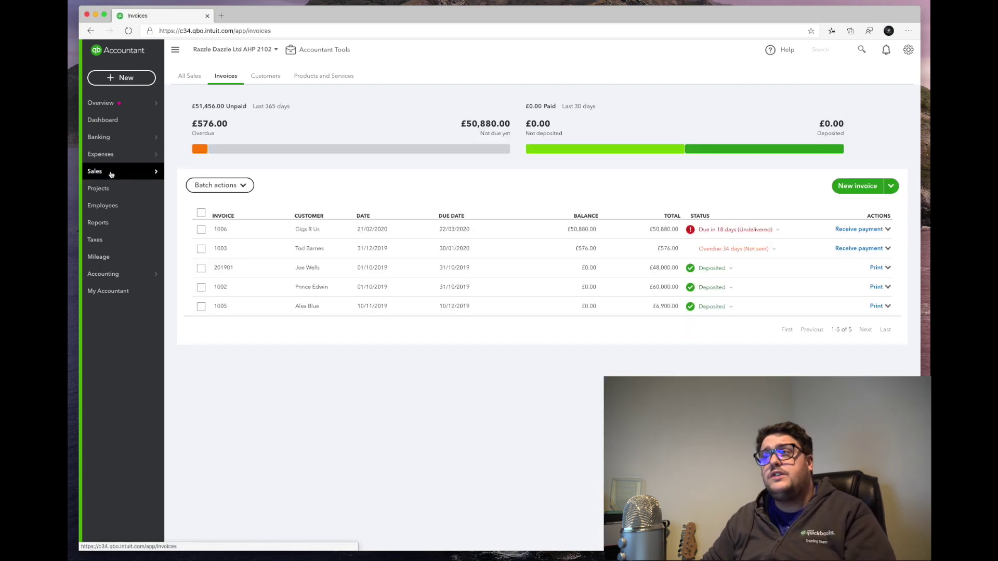
left_click(107, 187)
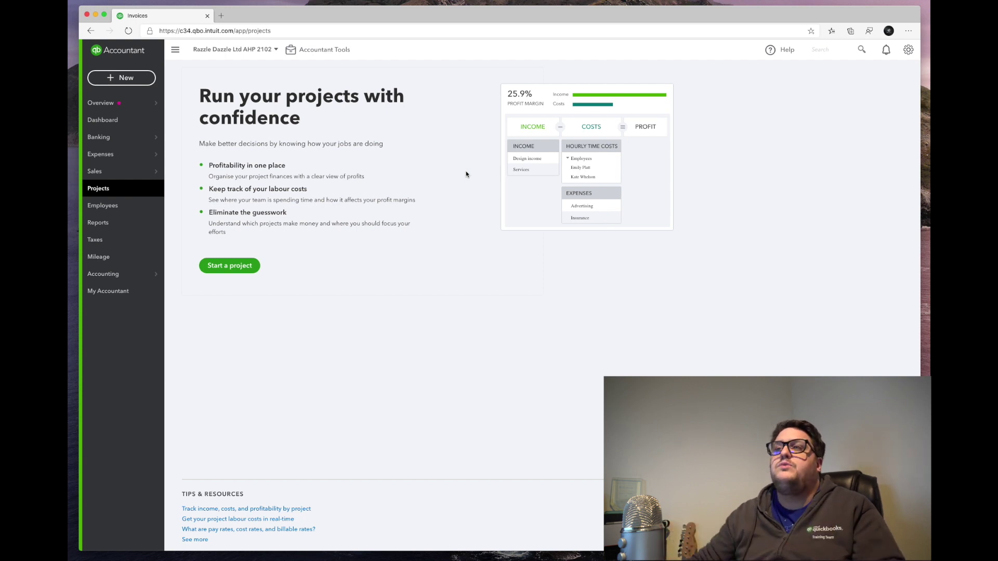
Step: View the Employees page and the list of standard reports
left_click(130, 206)
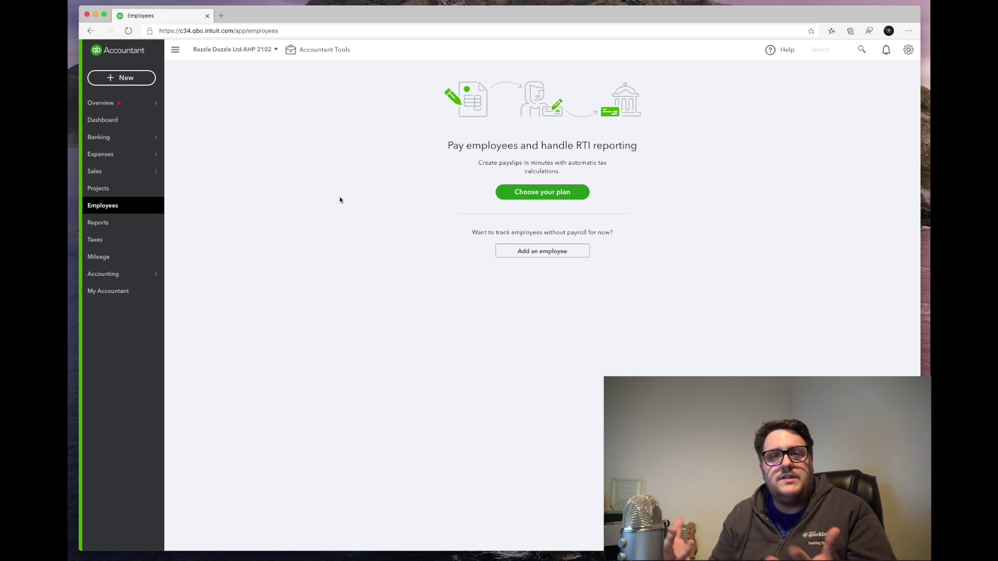
left_click(97, 222)
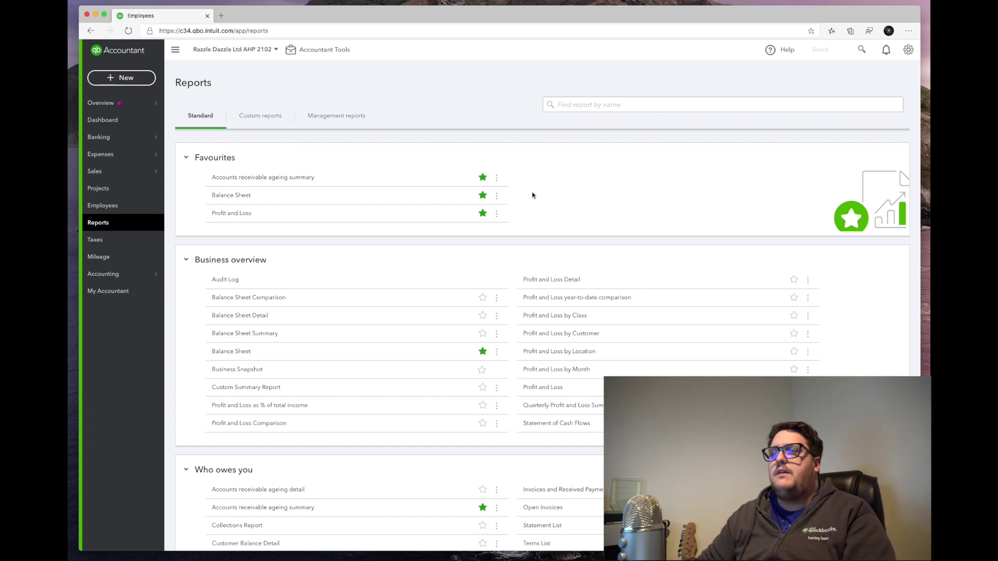
Step: Open the VAT page and dismiss the SmartScan introduction to view the open and filed returns
left_click(97, 241)
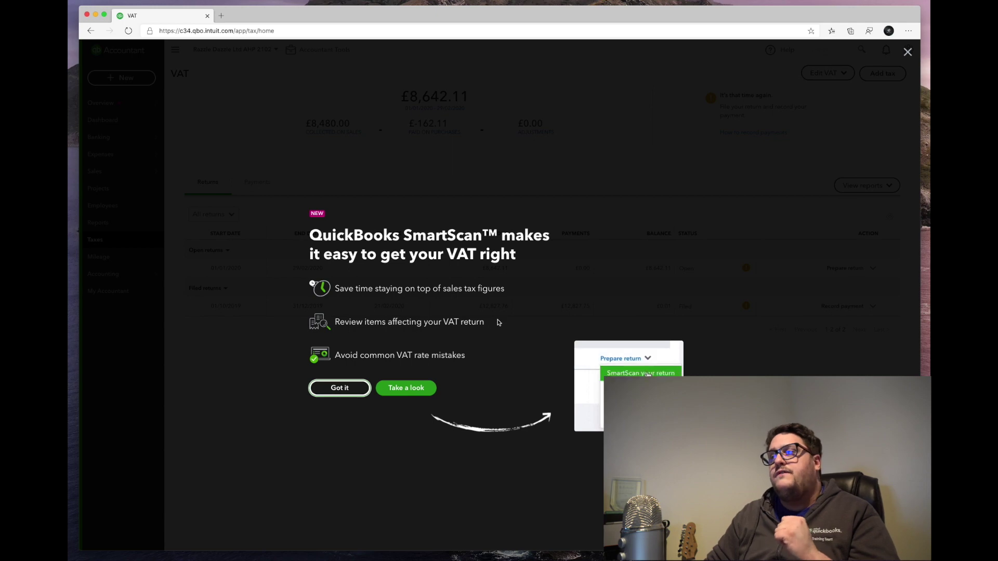
left_click(907, 52)
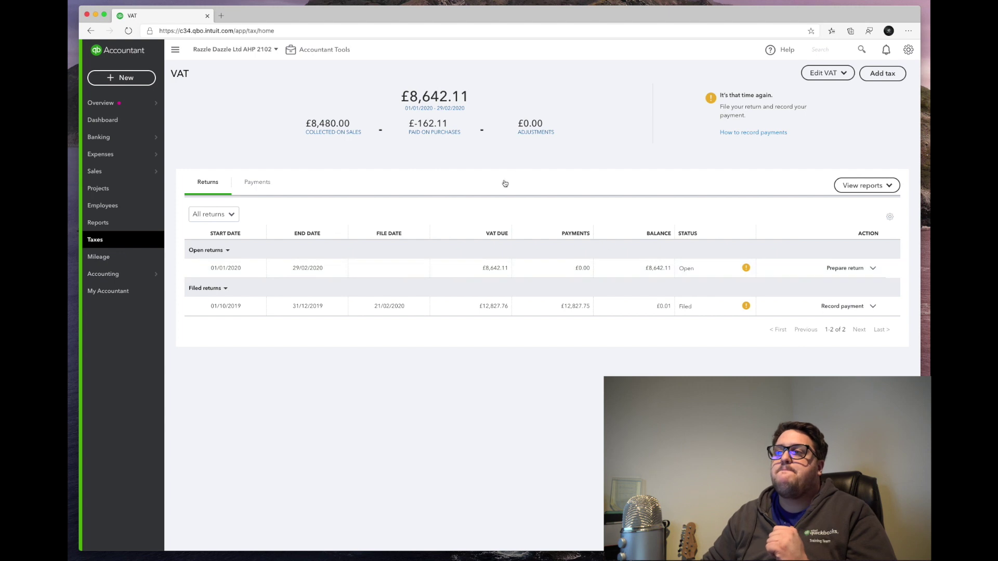
Step: View the Mileage page, check the Accounting options and open the My Accountant page
left_click(101, 257)
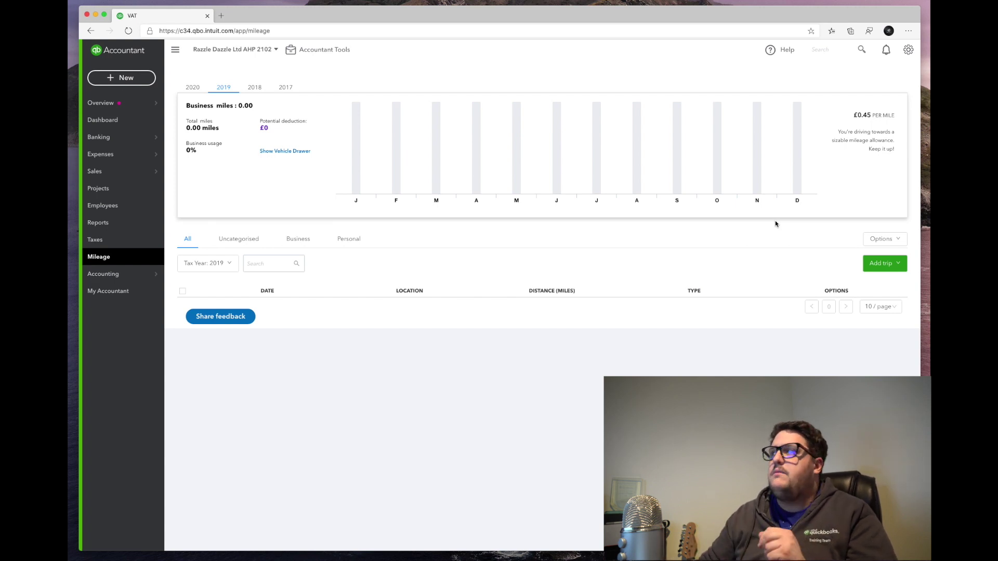
mouse_move(140, 280)
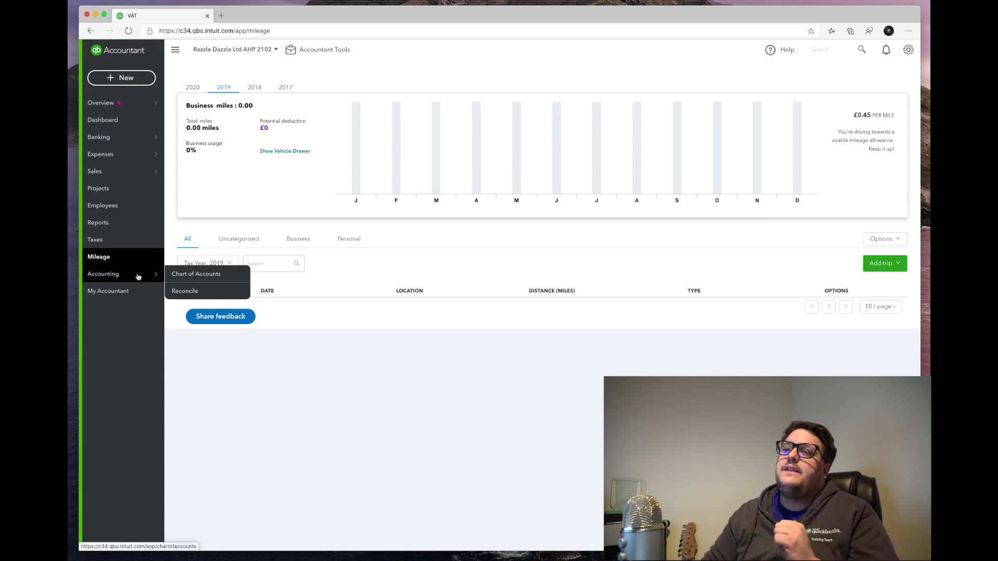
left_click(99, 291)
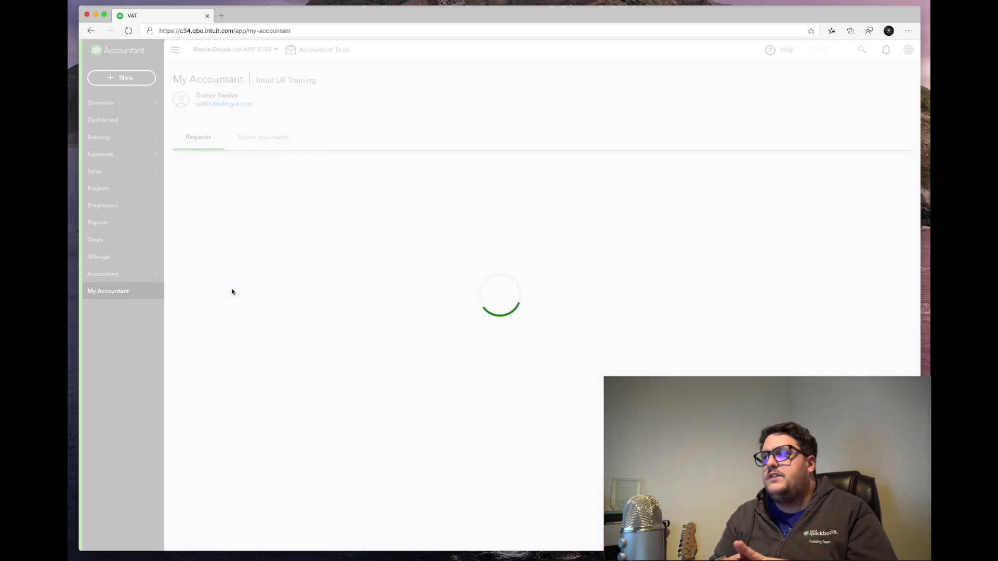